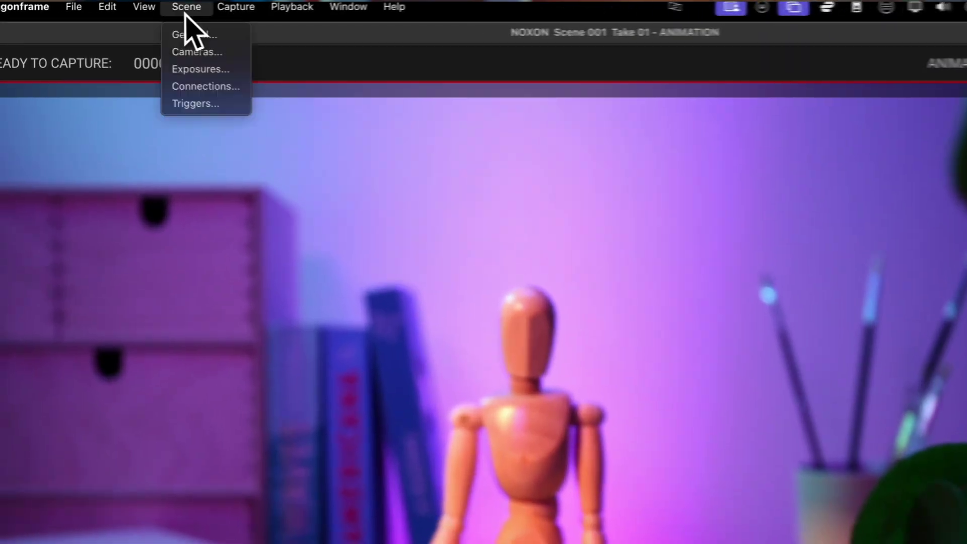
Step: Add a DMC-32 device to the scene's connections as ArcMoco #1, using the Giga location (cu.usbmodem101)
click(143, 76)
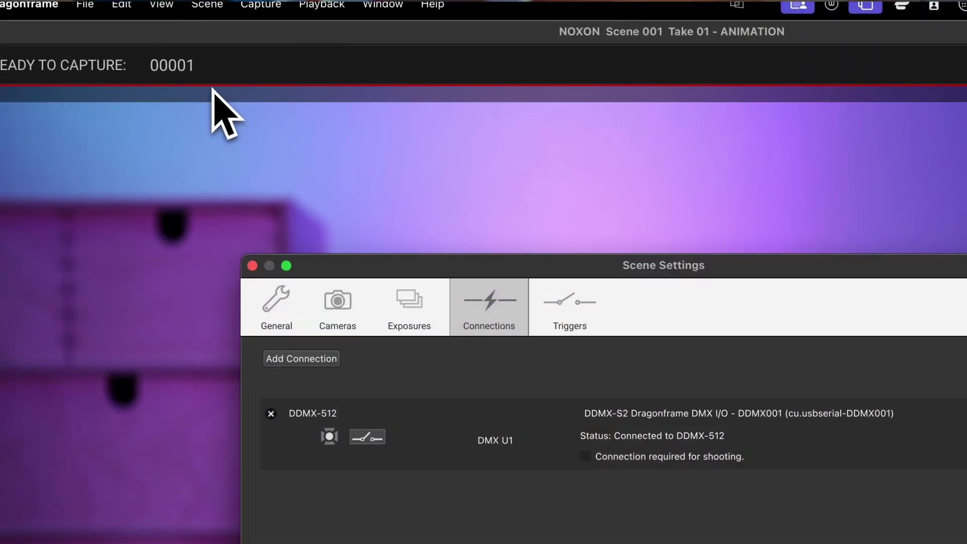
click(320, 362)
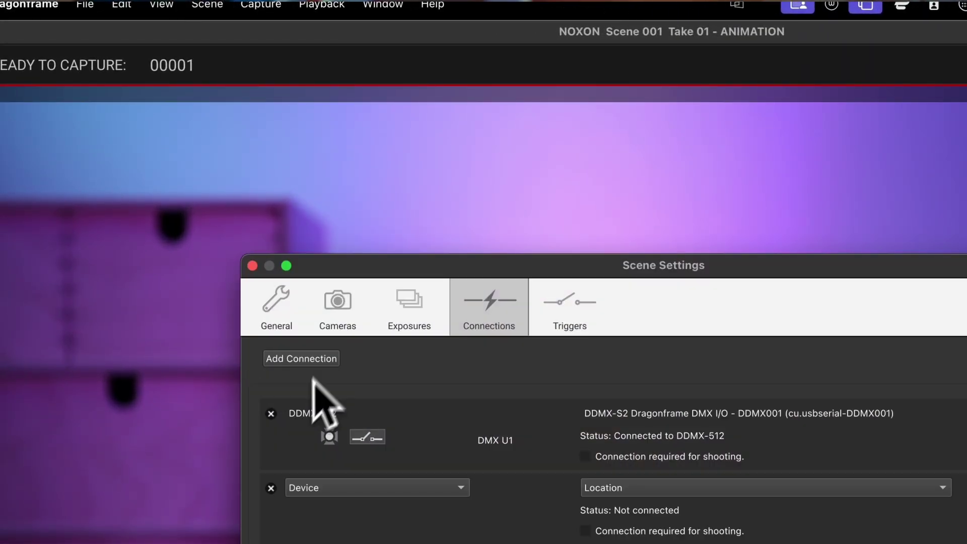
click(312, 488)
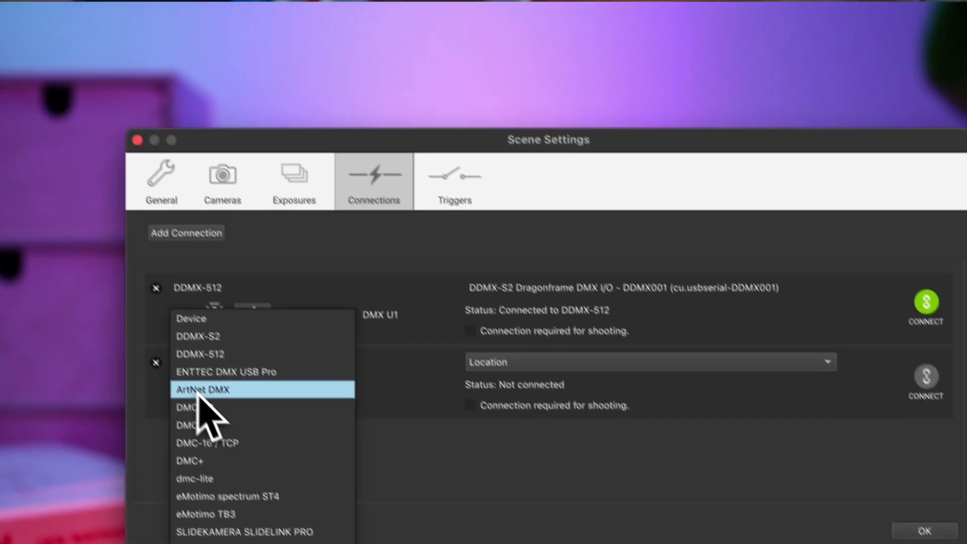
click(200, 407)
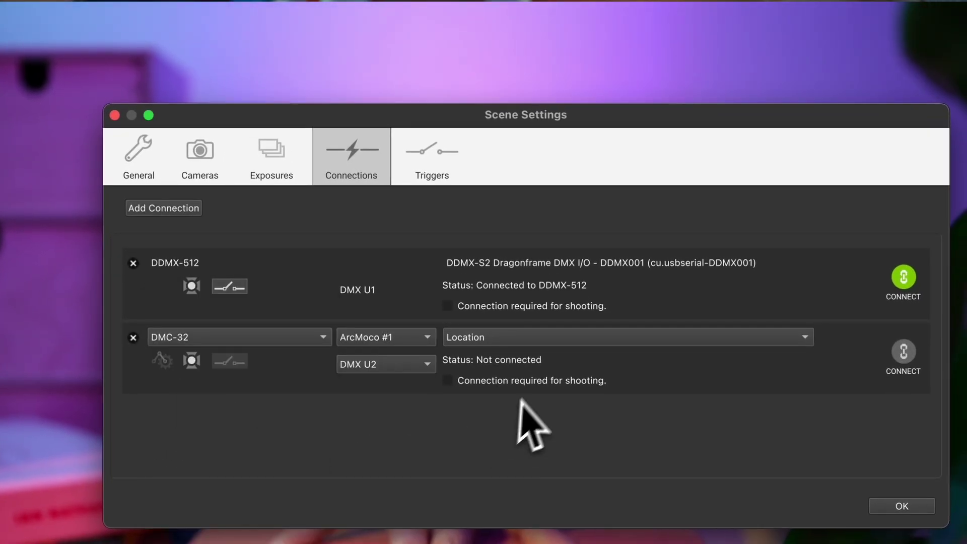
click(528, 339)
click(528, 355)
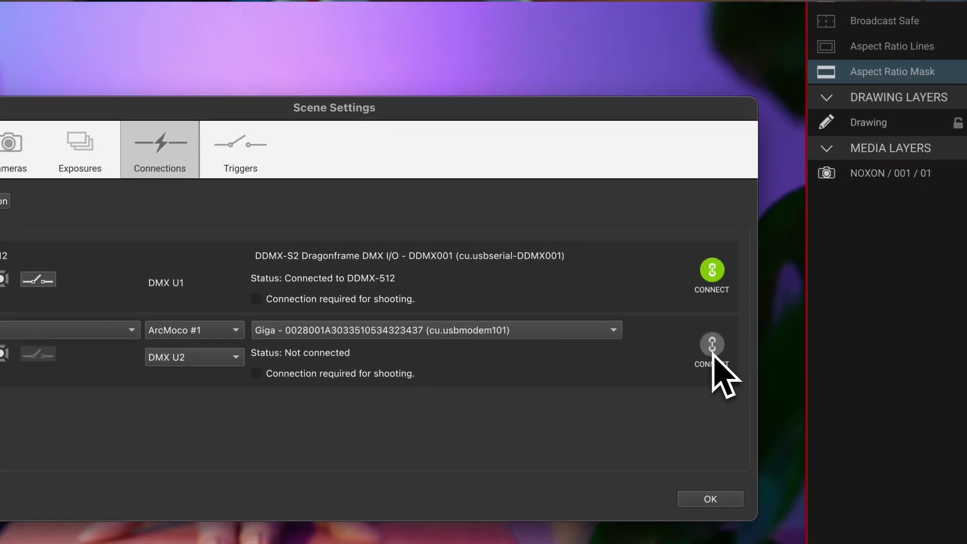
Step: Set the DMC-32's DMX universe to No DMX and connect the device
click(807, 350)
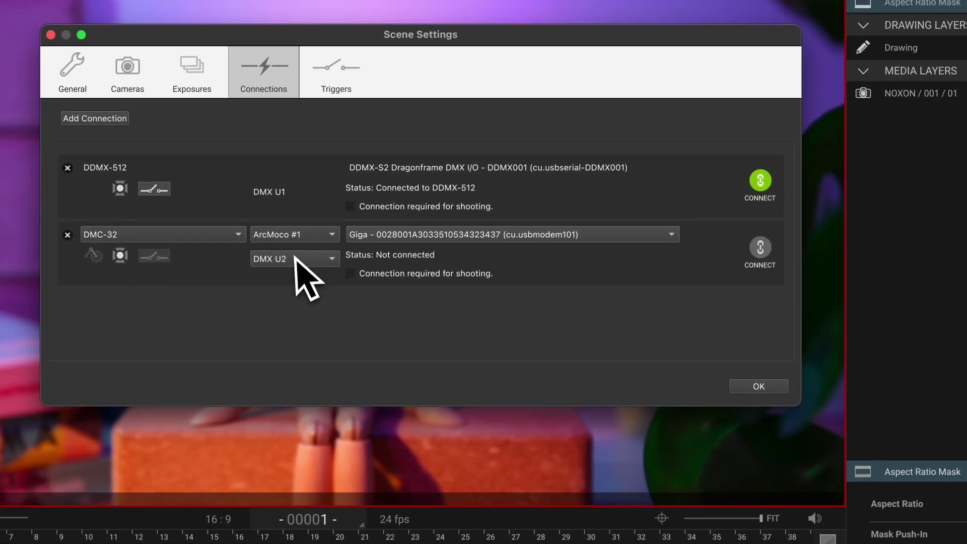
click(302, 262)
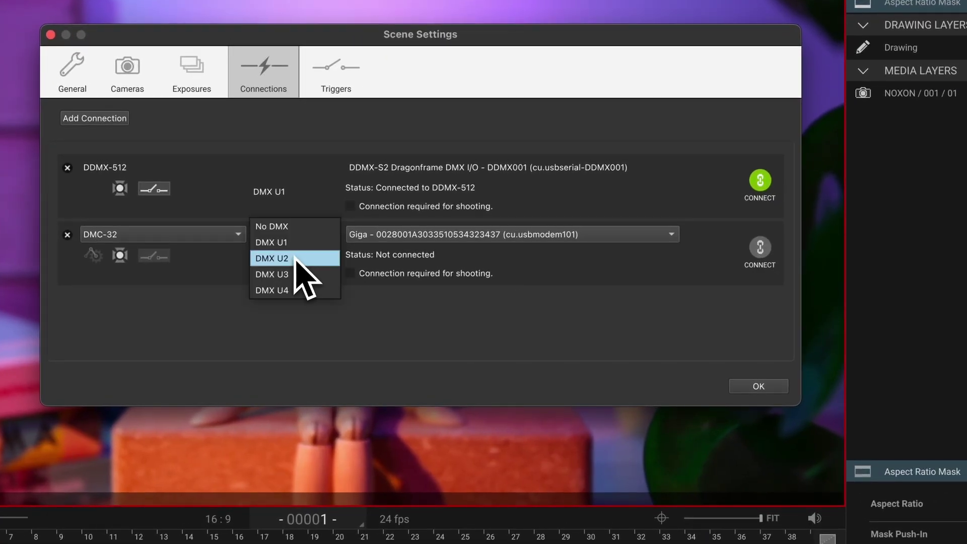
click(297, 228)
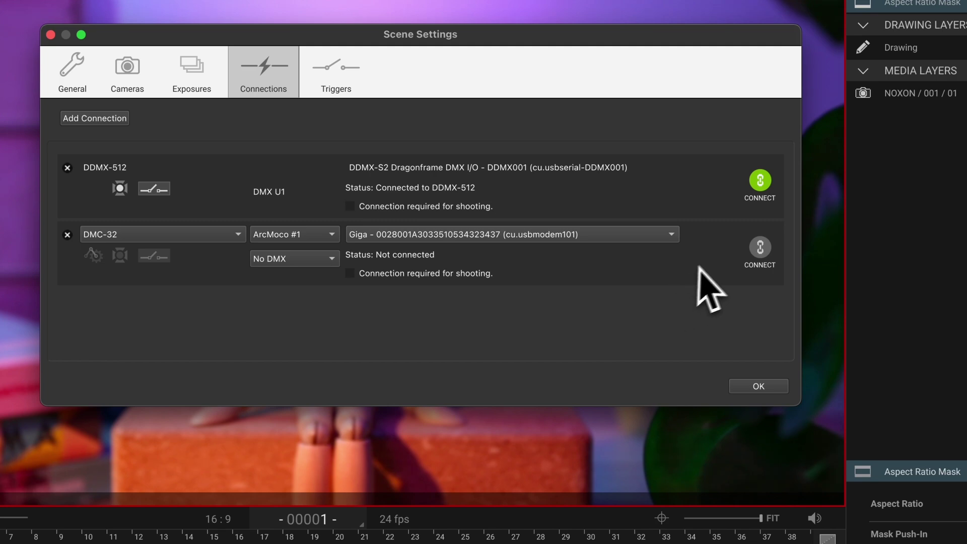
click(760, 247)
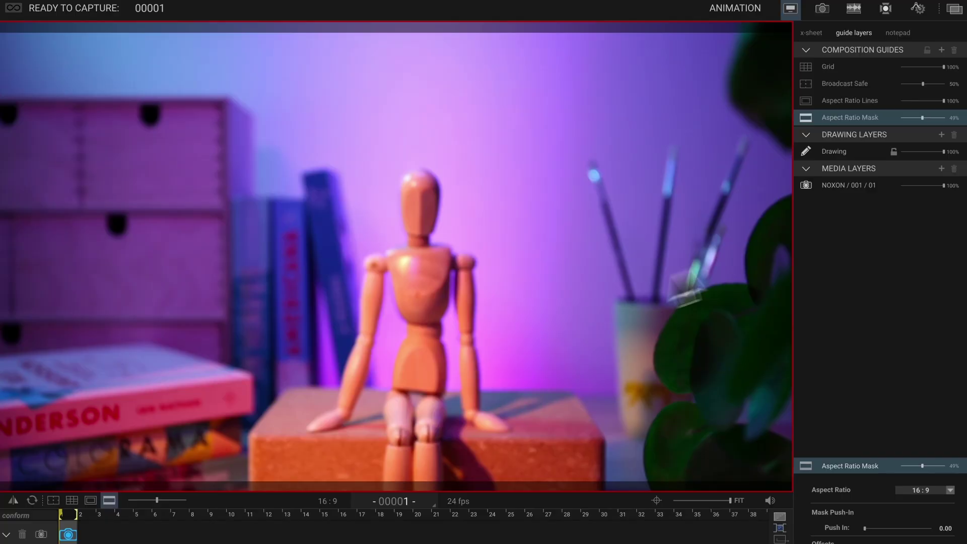
Step: Import the Noxon Presets file from the Tutorial Presets folder as an Arc axis setup in the motion control workspace
click(917, 8)
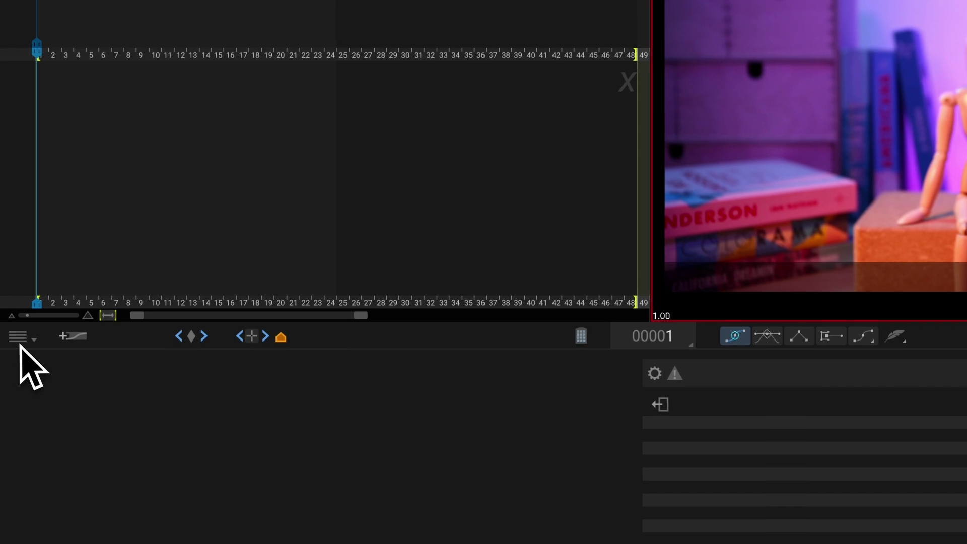
click(20, 343)
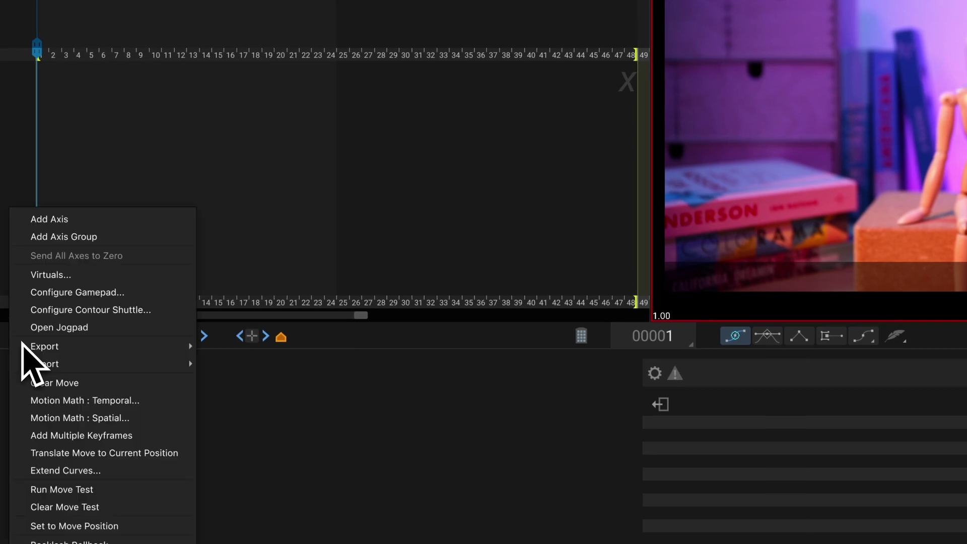
mouse_move(47, 360)
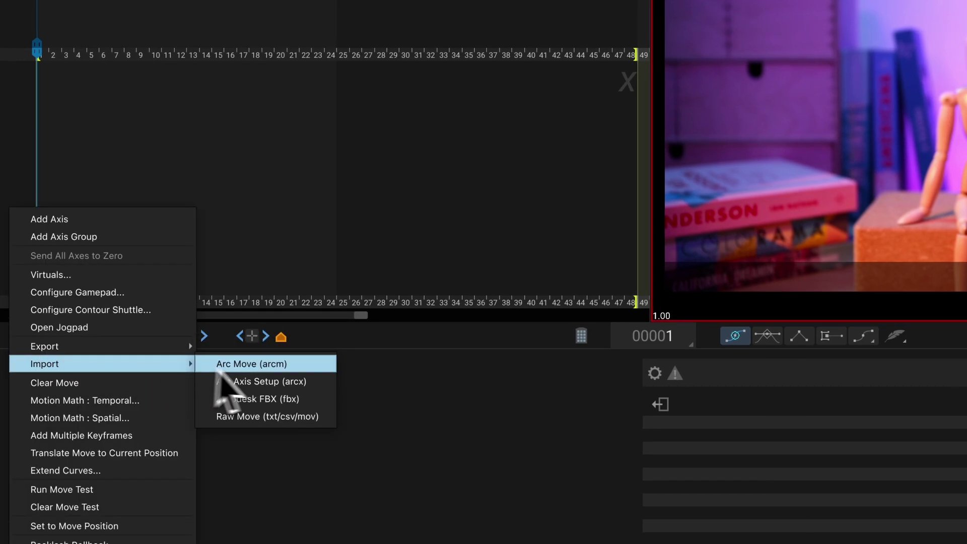
click(272, 382)
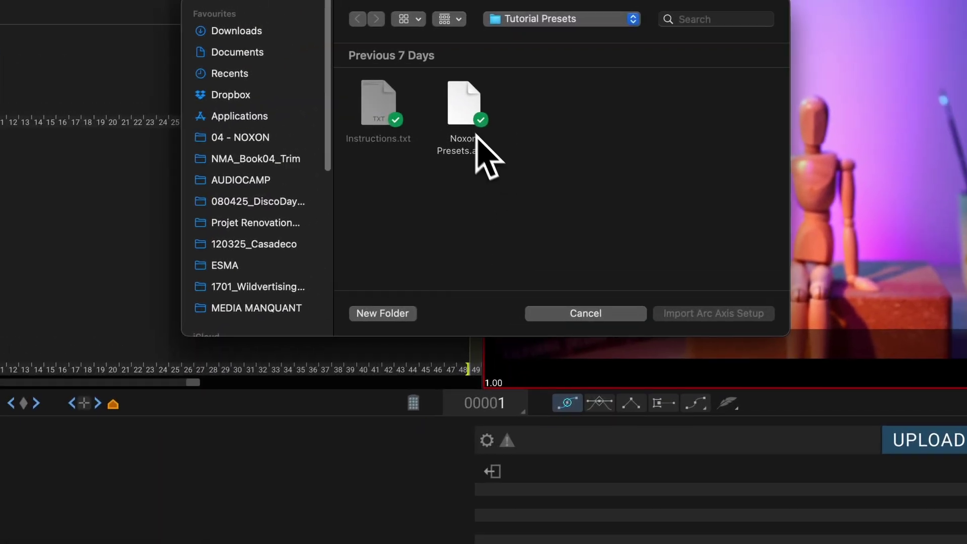
click(473, 139)
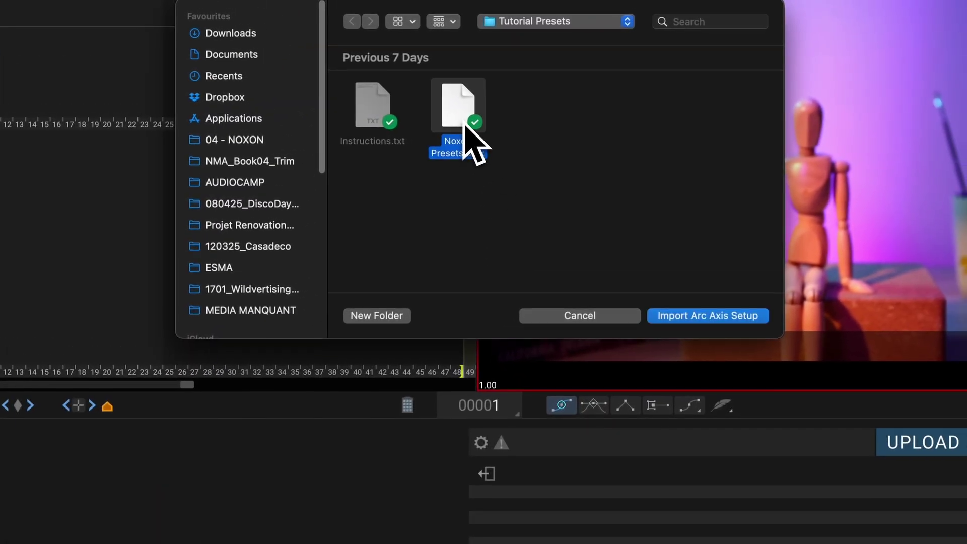
click(713, 317)
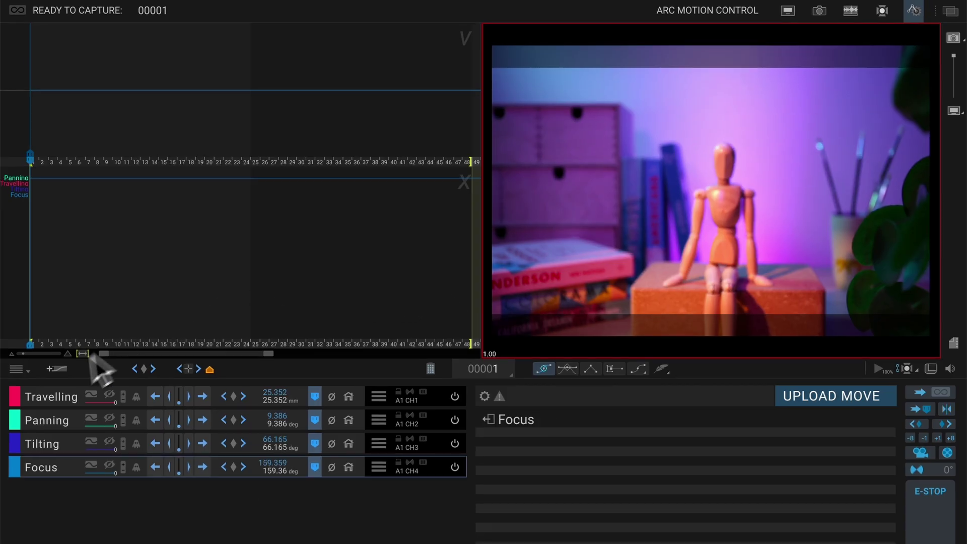
Step: Set the Travelling axis's jog symbols to the up/down arrow pair in its axis setup
click(33, 403)
double_click(35, 402)
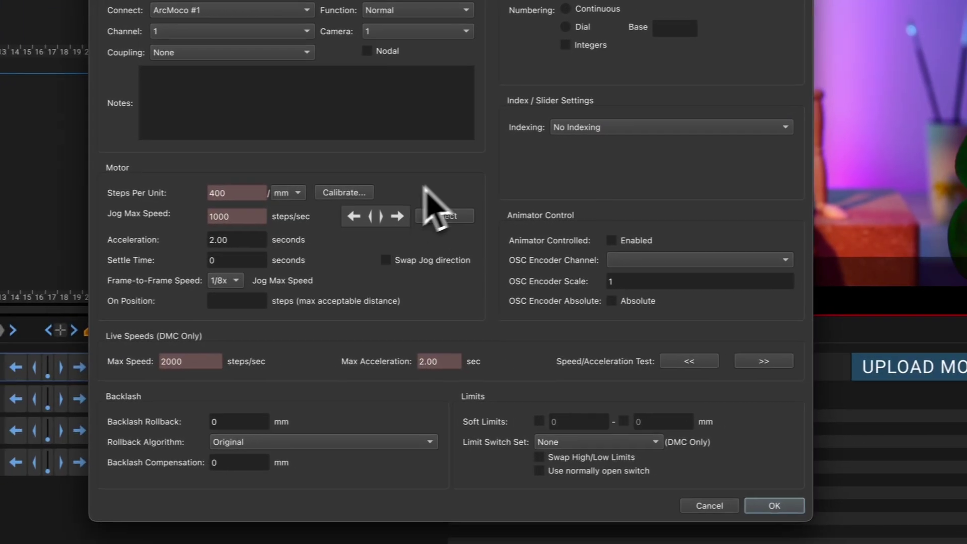
click(572, 219)
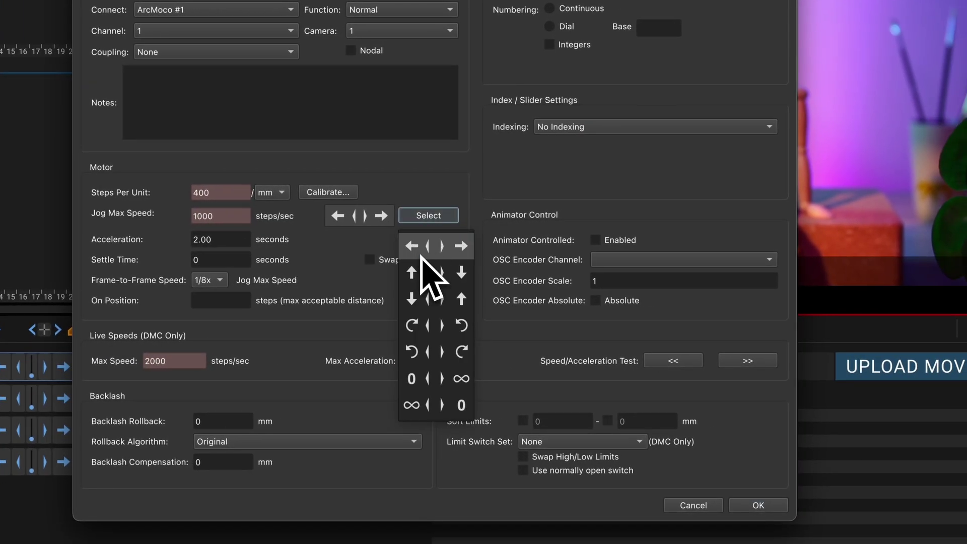
click(674, 506)
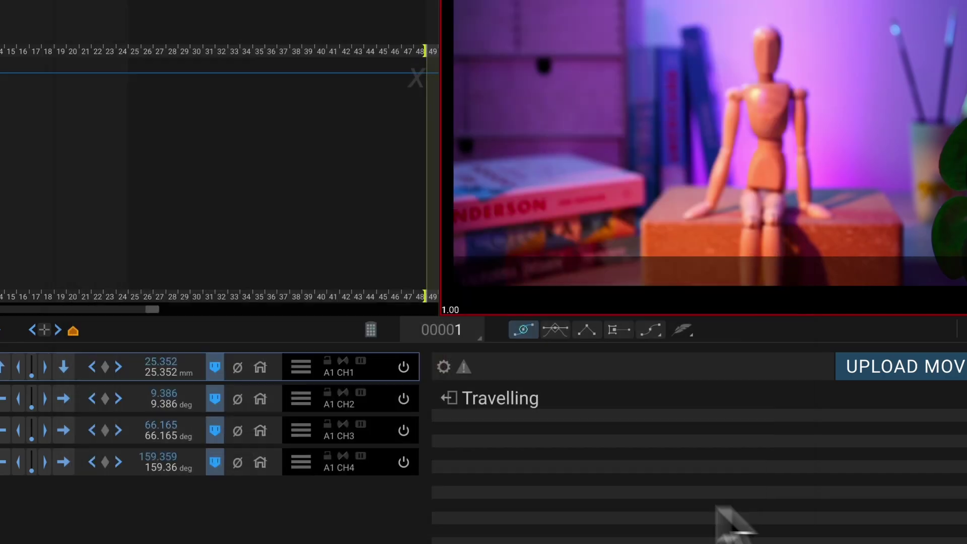
Step: Review the Panning axis's motor settings and jog direction symbols
click(75, 397)
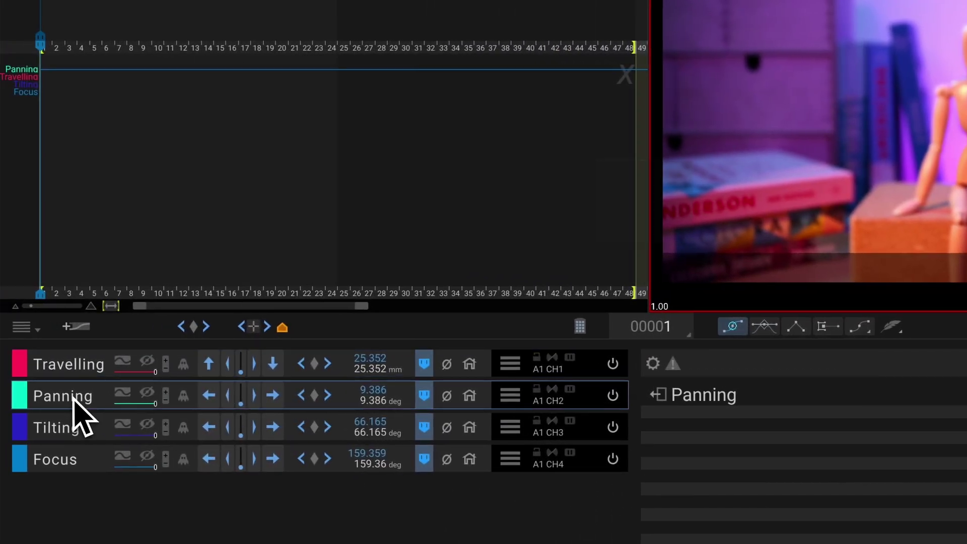
double_click(74, 397)
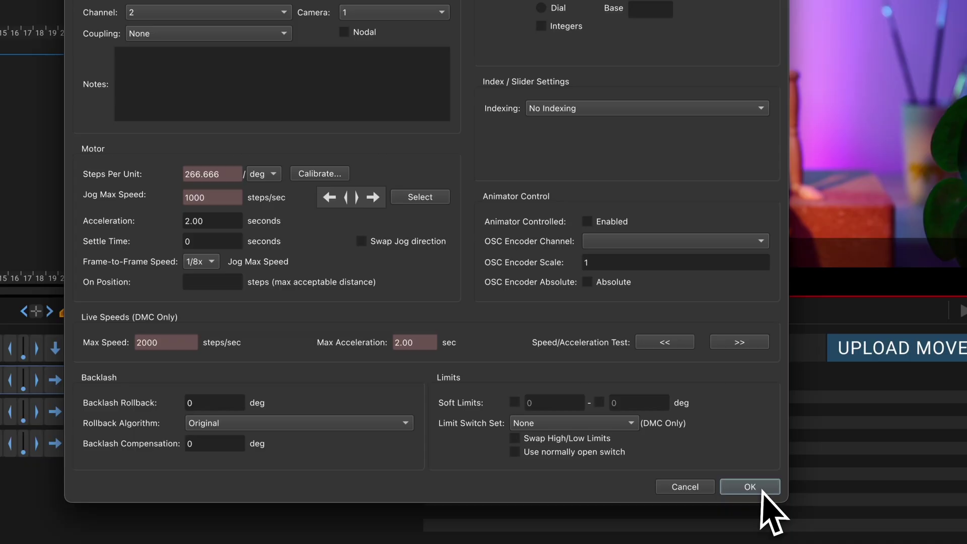
click(762, 487)
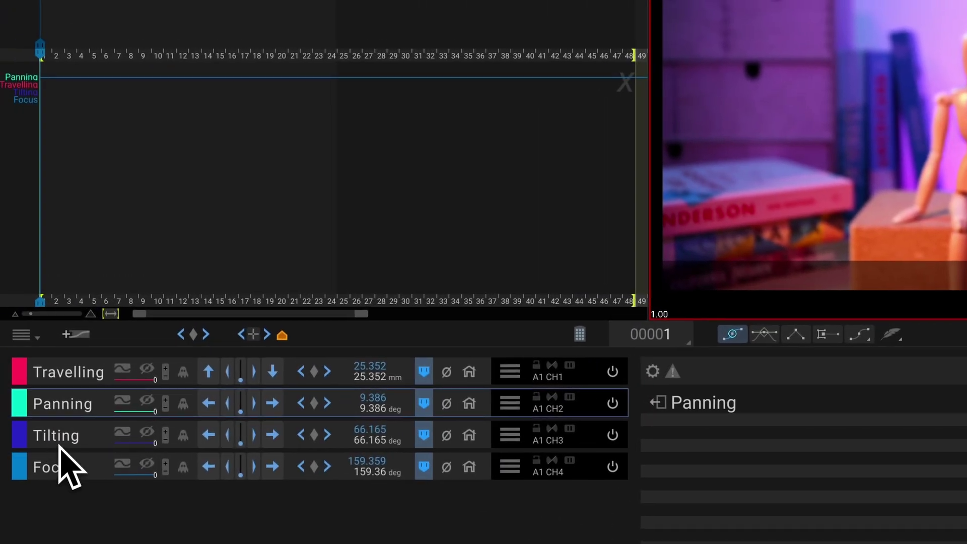
Step: Set the Tilting axis's jog symbols to the curved rotation arrows, clockwise first and counterclockwise second
double_click(62, 443)
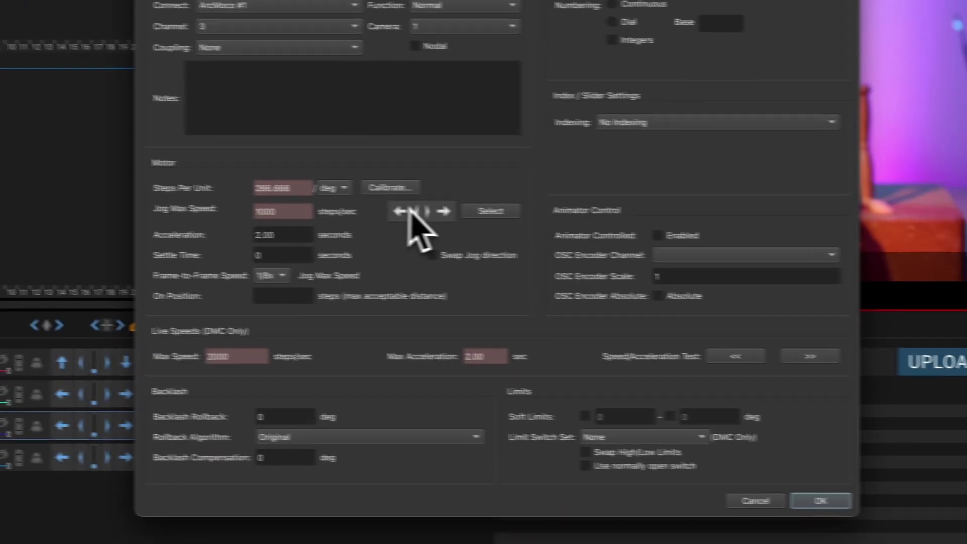
click(638, 219)
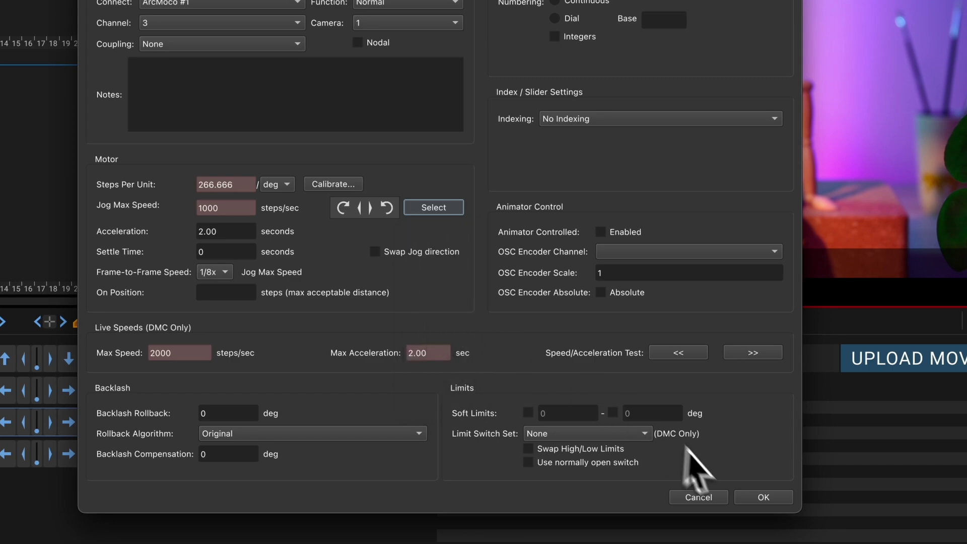
click(763, 497)
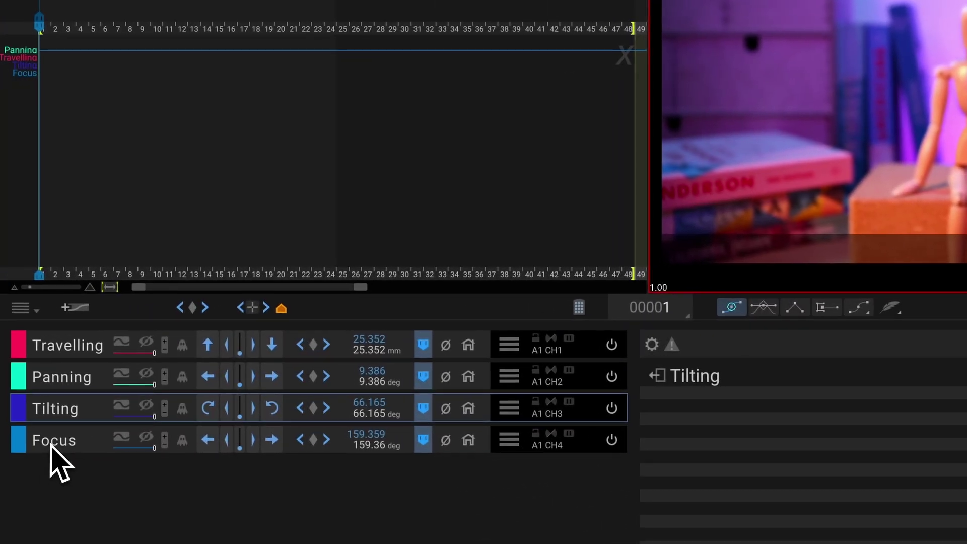
Step: Set the Focus axis's function to Focus and its jog symbols to the 0 and infinity pair
double_click(51, 445)
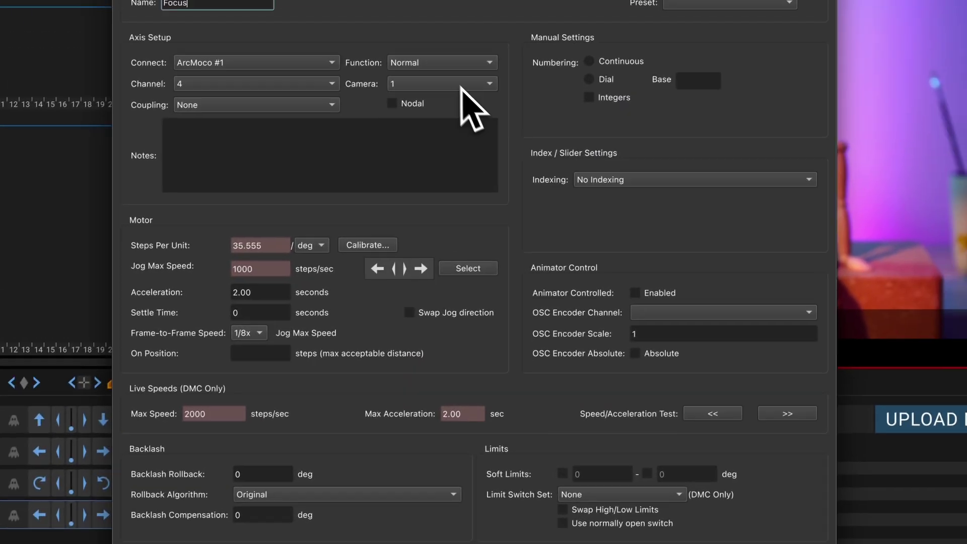
click(443, 70)
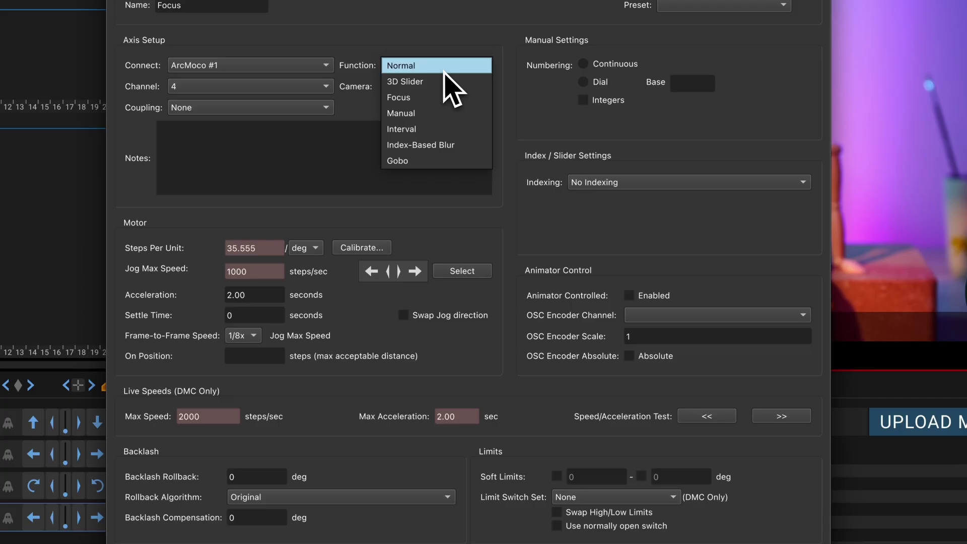
click(436, 97)
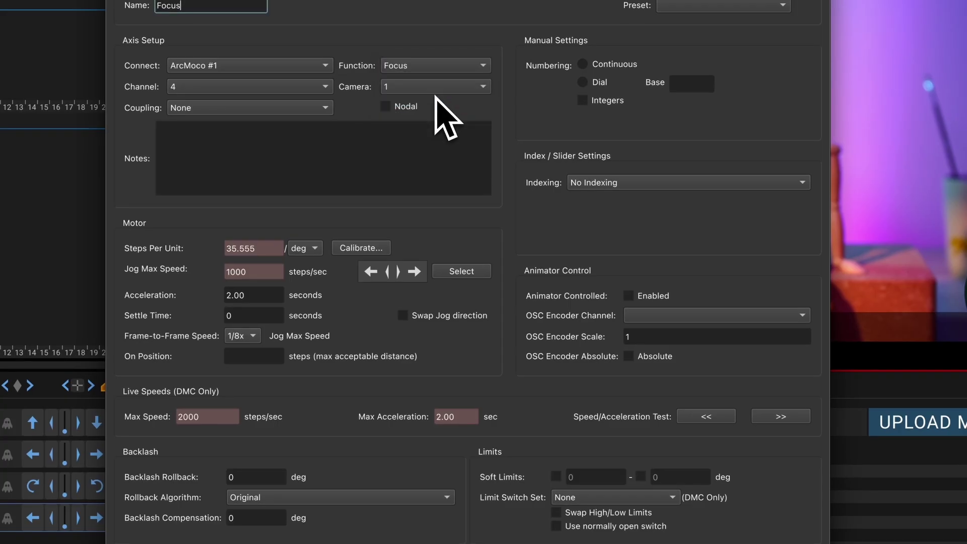
click(449, 271)
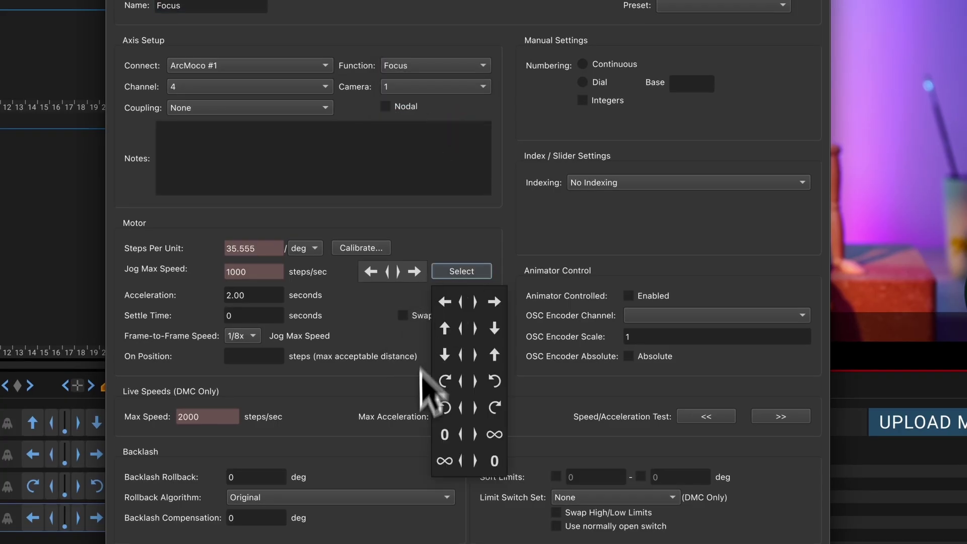
click(465, 442)
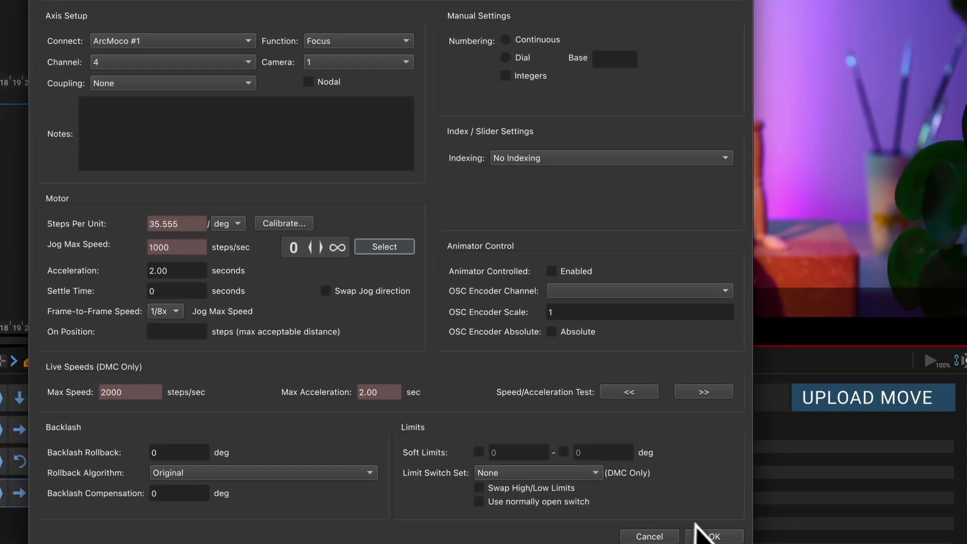
click(709, 535)
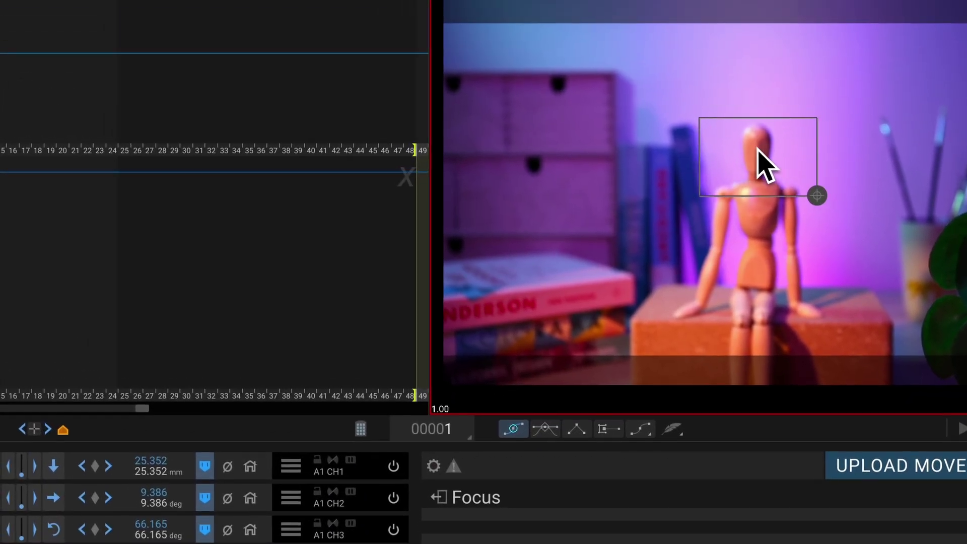
Step: Magnify the mannequin's head in the live view and jog the Focus axis towards 0
click(758, 153)
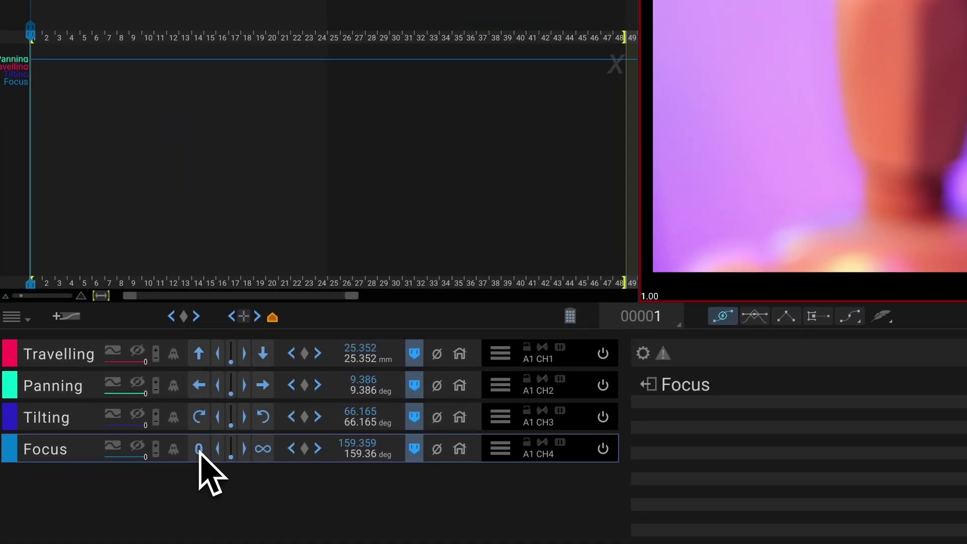
click(199, 450)
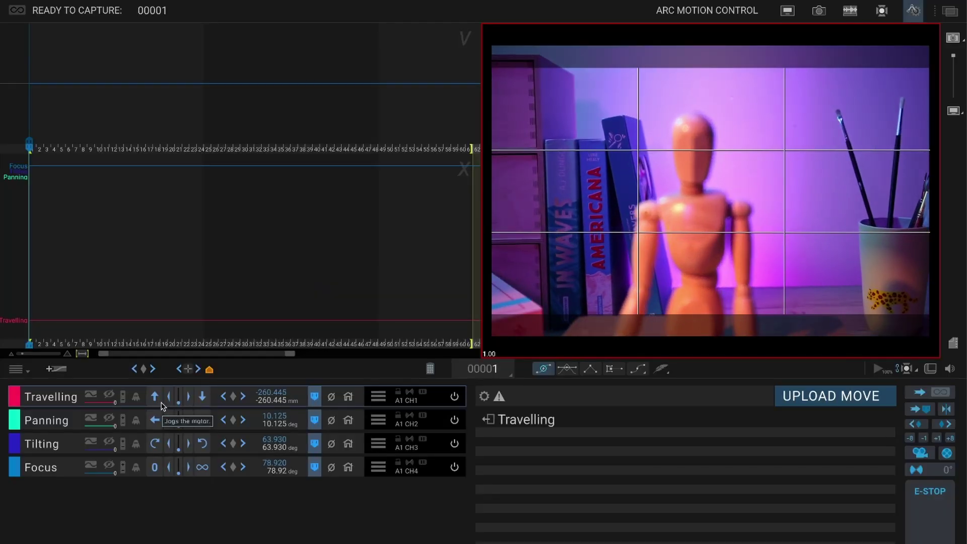
Step: Jog the Focus axis towards infinity to about 387 deg to sharpen the mannequin's head, and key all axes at frame 1
click(203, 466)
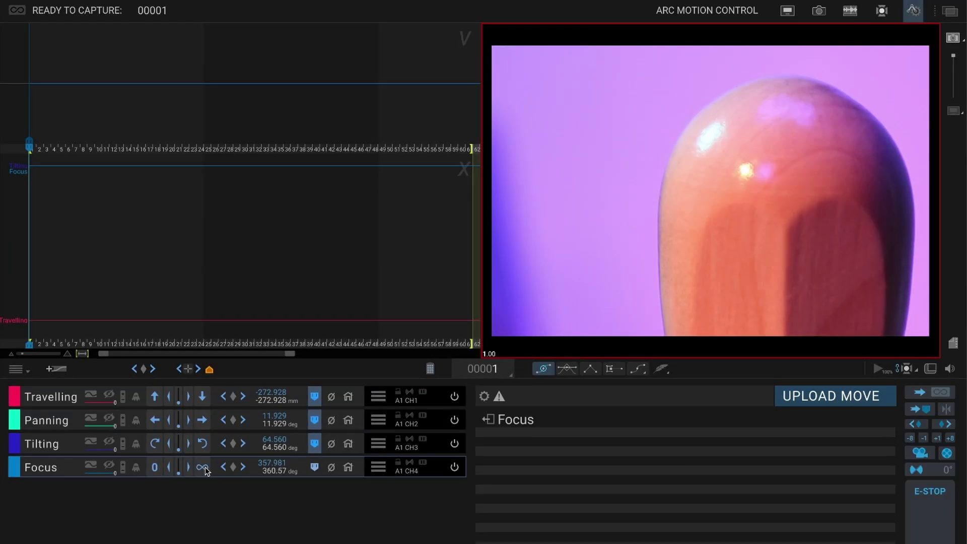
click(698, 169)
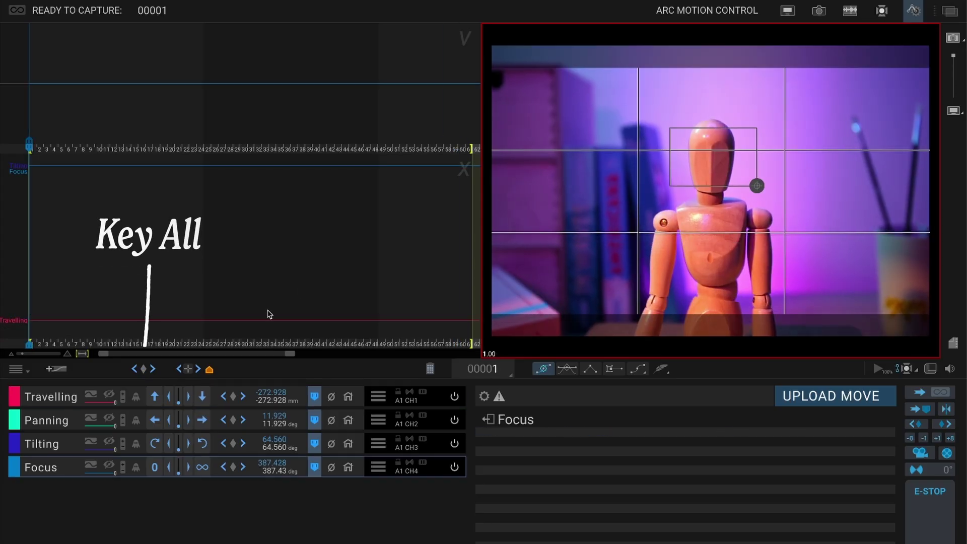
click(144, 369)
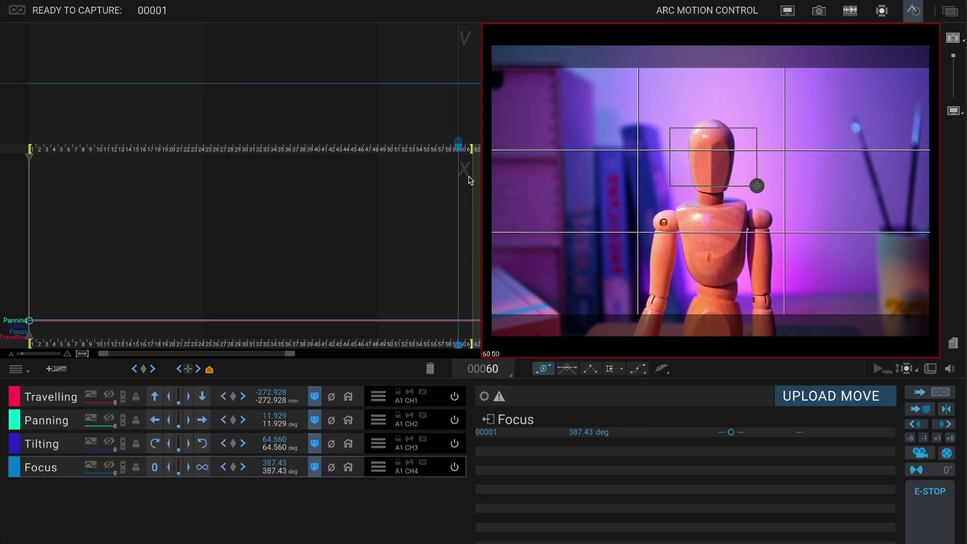
Step: Jog the Travelling axis to about 47 mm and the Panning axis to about 11.6 deg, and key all axes at frame 60
click(202, 397)
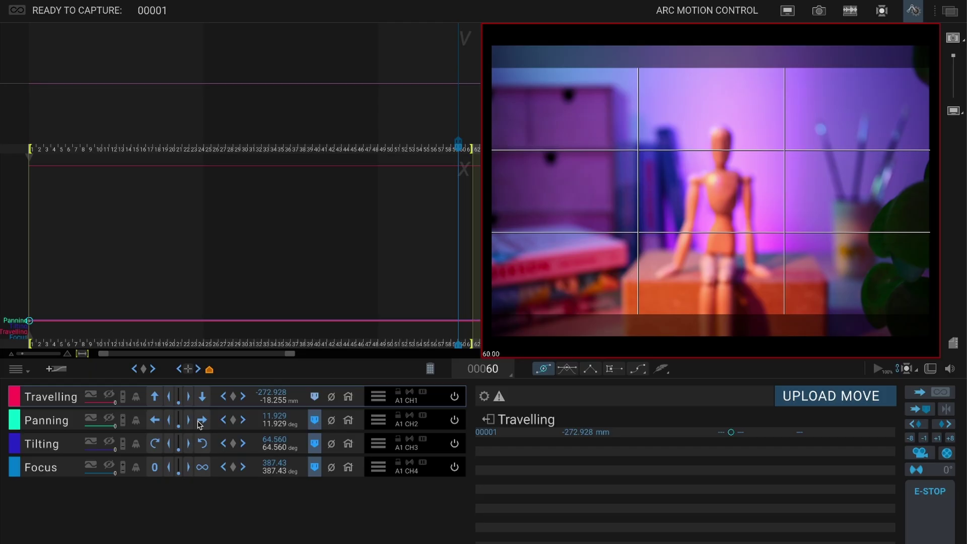
click(202, 419)
click(144, 369)
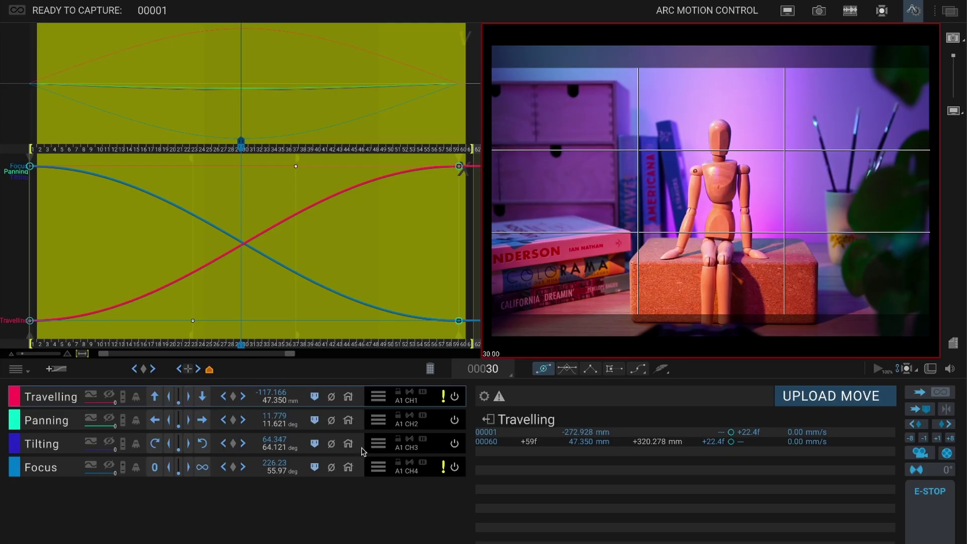
Step: Move the axes to their frame 30 positions, refocus on the mannequin's head, and key the Focus axis there at about 169 deg
click(315, 396)
click(160, 470)
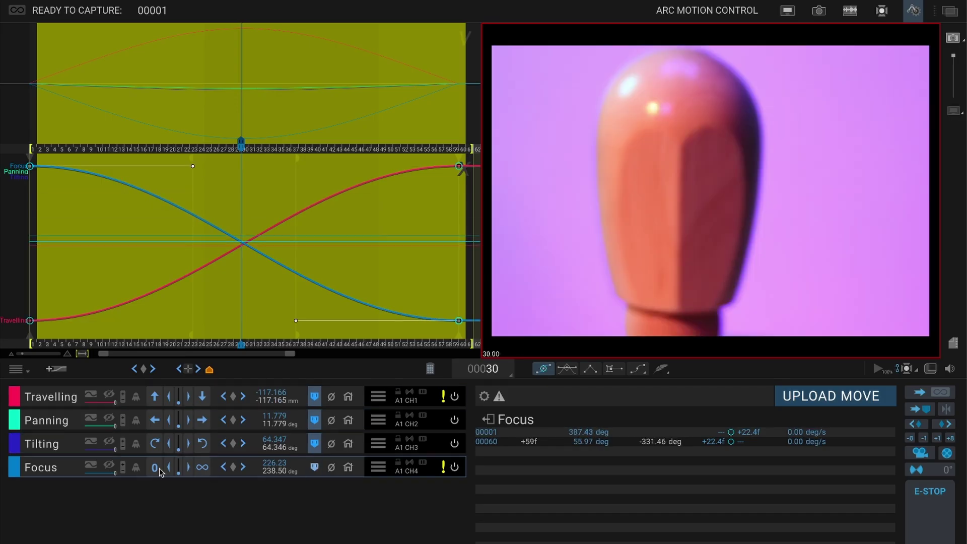
click(233, 468)
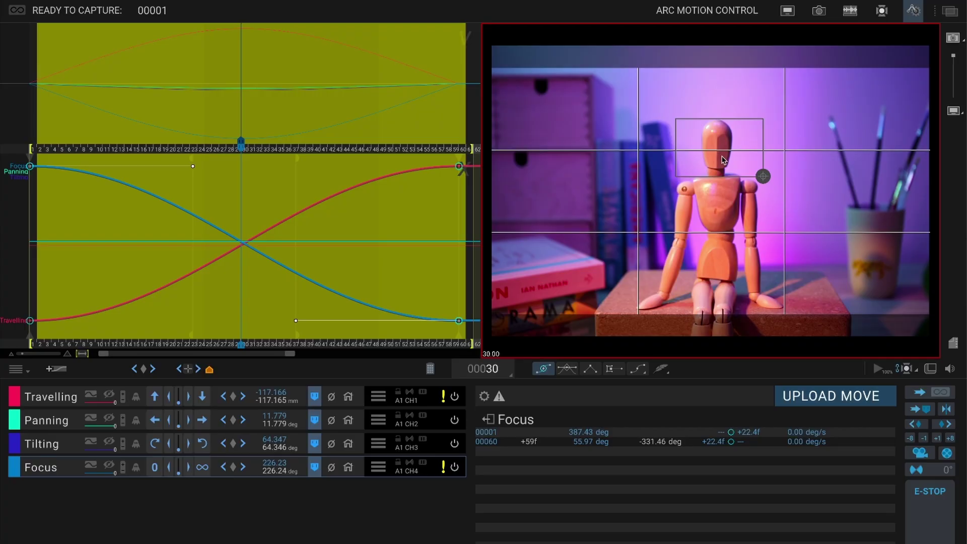
click(722, 164)
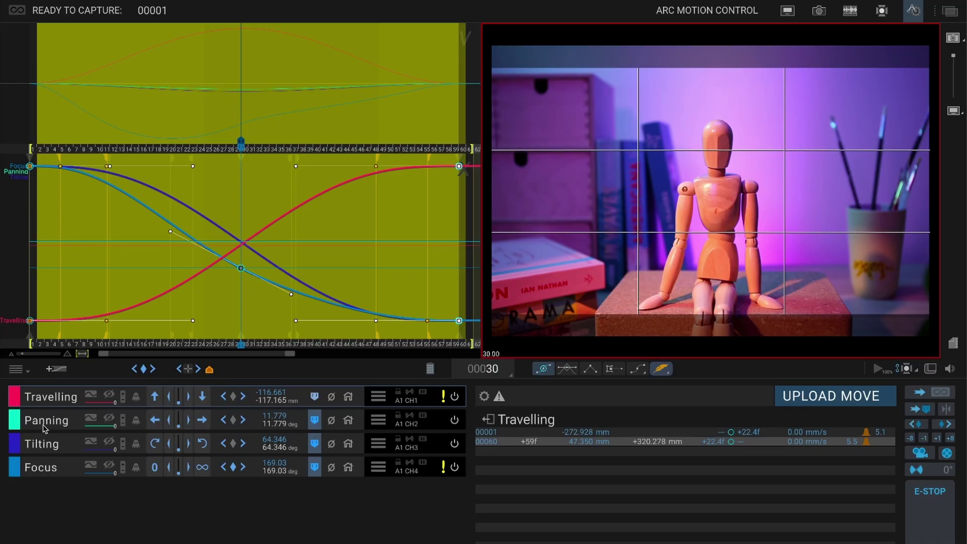
Step: Turn on feathering for the move and adjust the Travelling axis's feather leading into its frame 60 keyframe
click(44, 480)
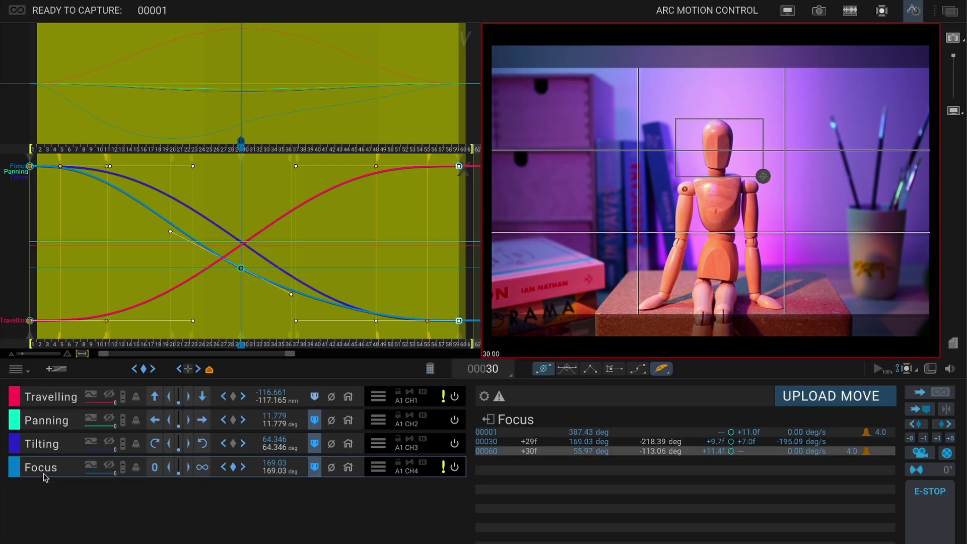
click(92, 467)
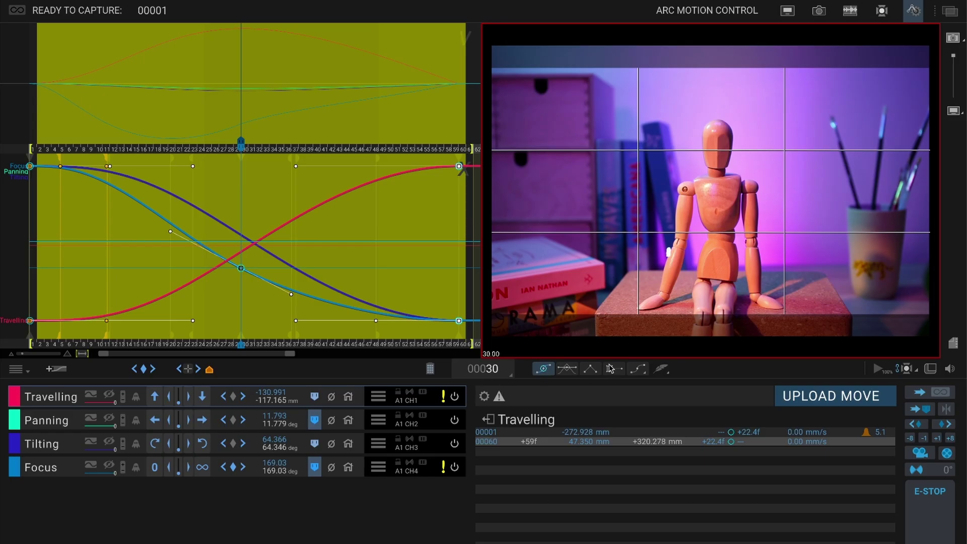
click(661, 368)
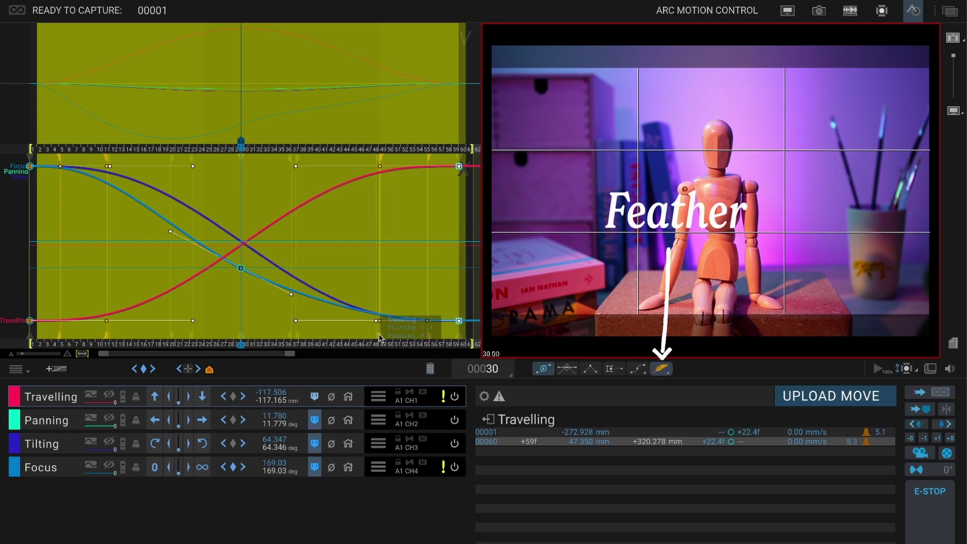
drag(378, 333, 374, 336)
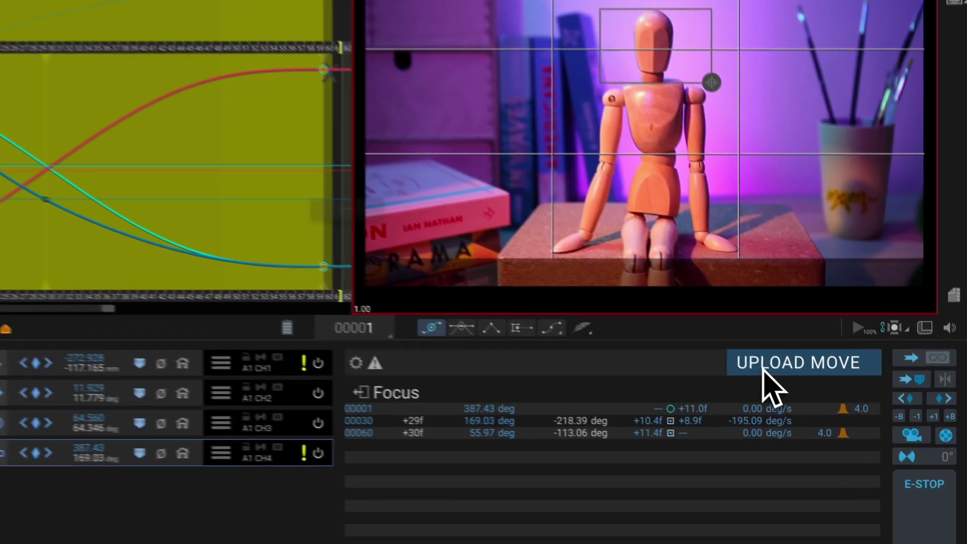
Step: Upload the move and run a live move test over frames 1 to 61 at a frame rate of 0.5
click(806, 402)
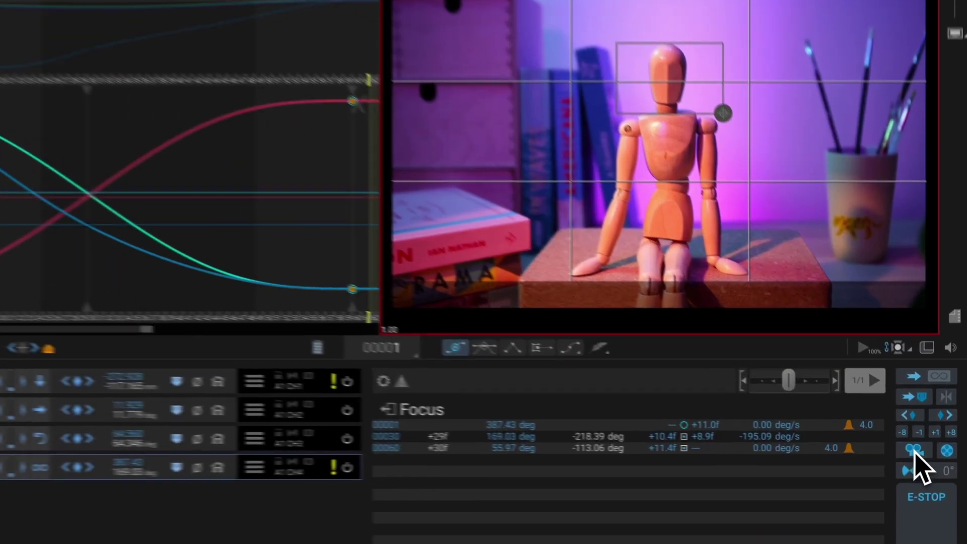
click(907, 462)
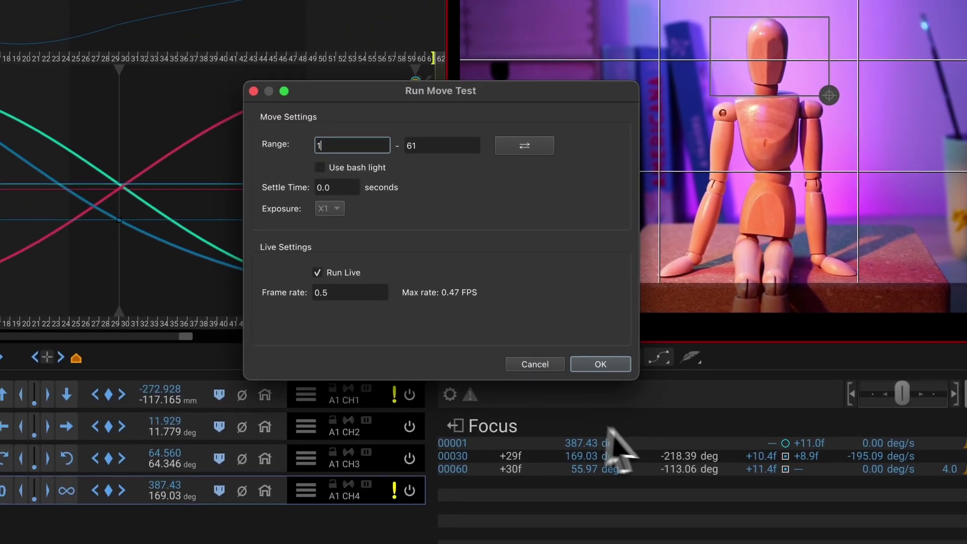
click(624, 368)
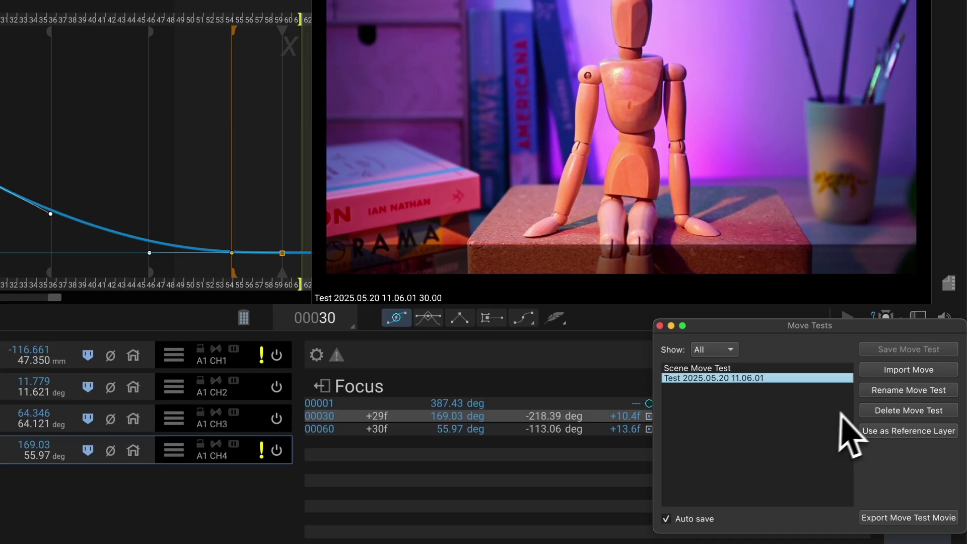
Step: Rename the recorded move test as Demo 1
click(895, 392)
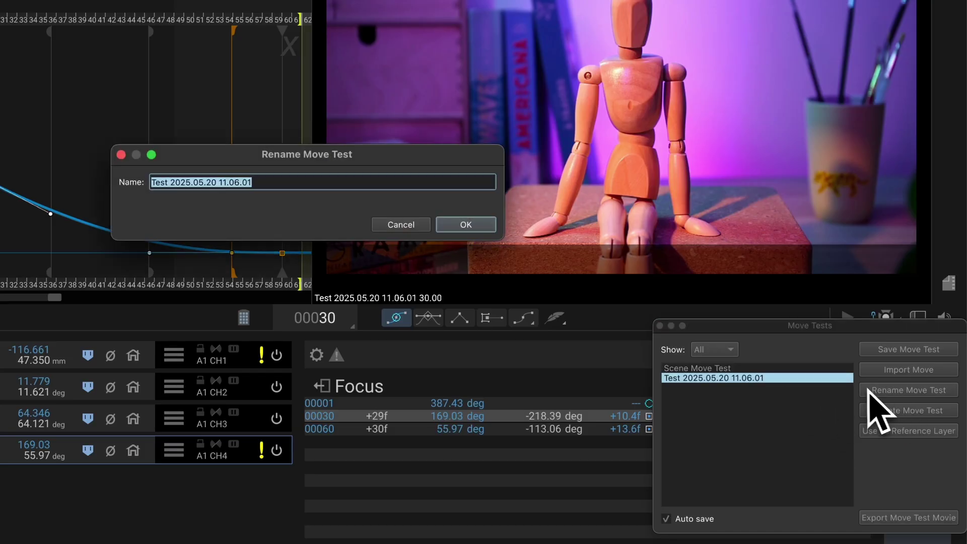
text(Demo 1)
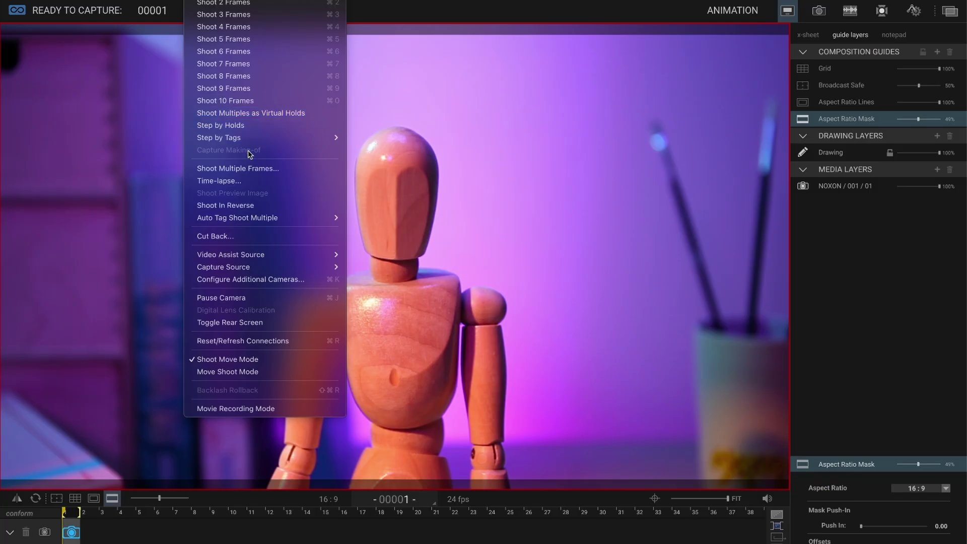
Step: Start an automatic multiple-frame shoot of 60 frames without virtual hold
click(252, 168)
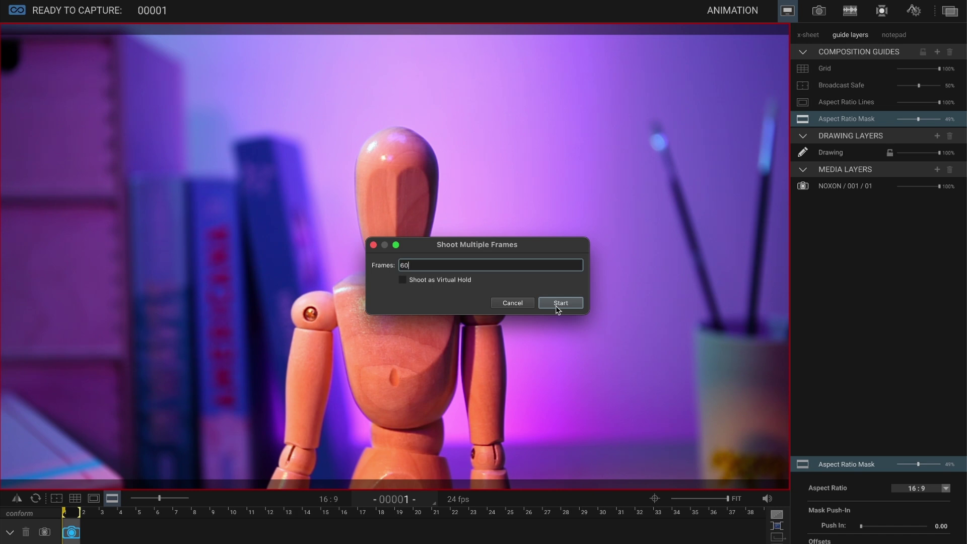
click(557, 304)
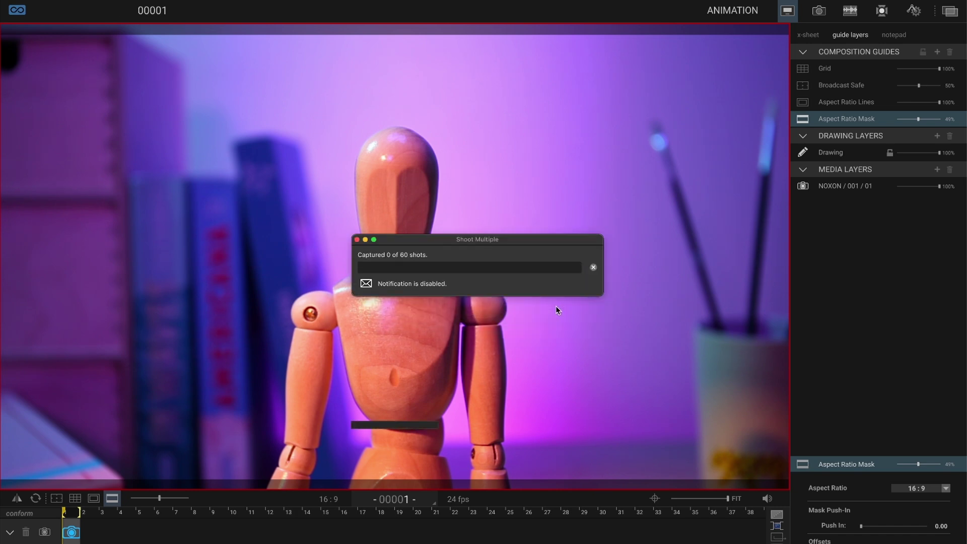